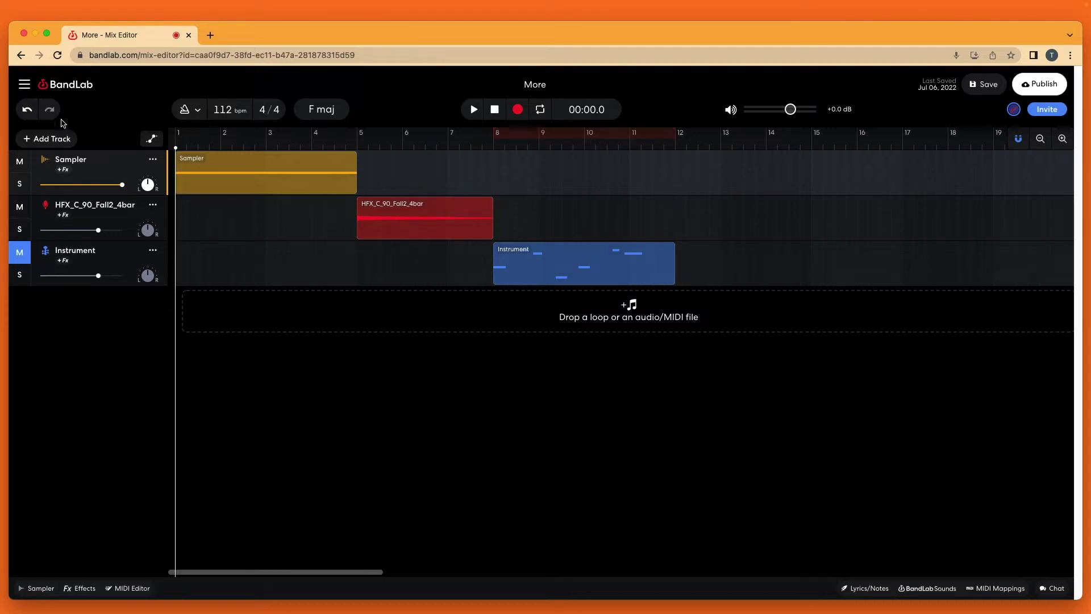
Add a virtual instrument track and assign it the Dry drum kit.
{"action": "left_click", "coordinate": [57, 144]}
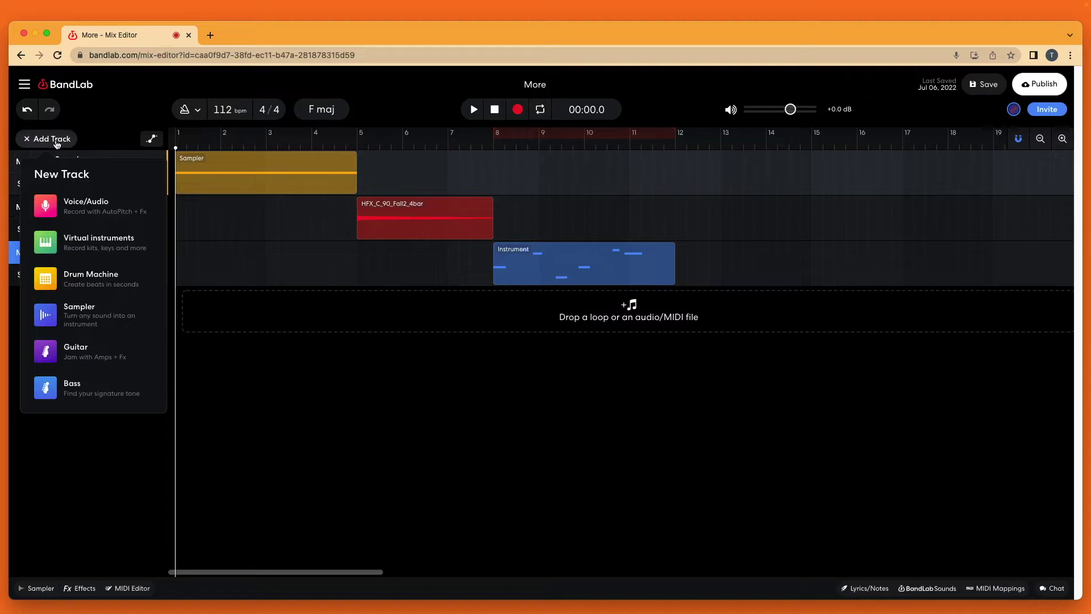
{"action": "key", "text": "Escape"}
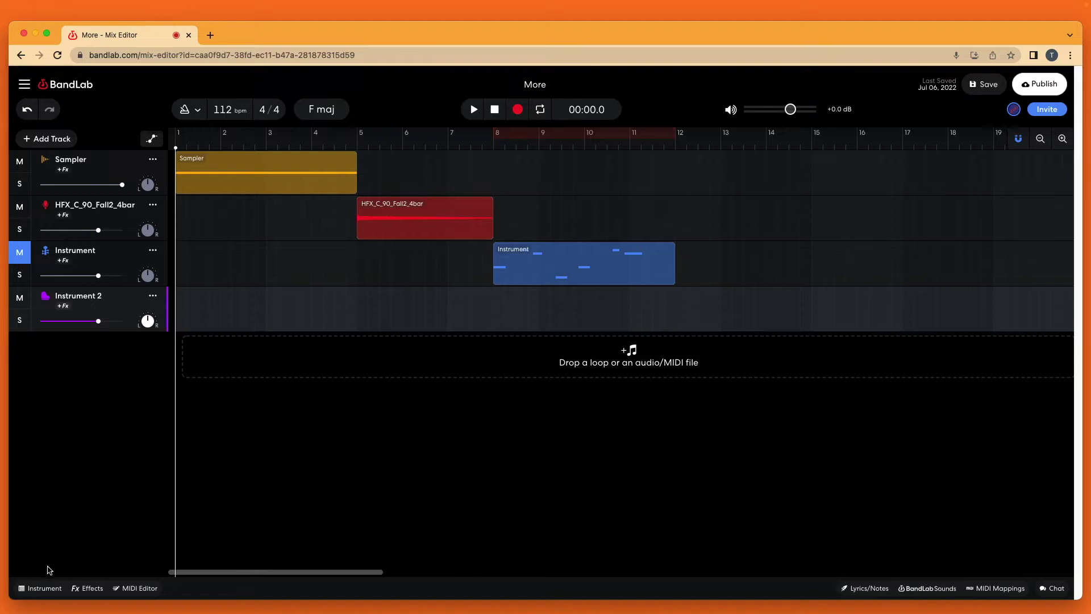
{"action": "left_click", "coordinate": [44, 588]}
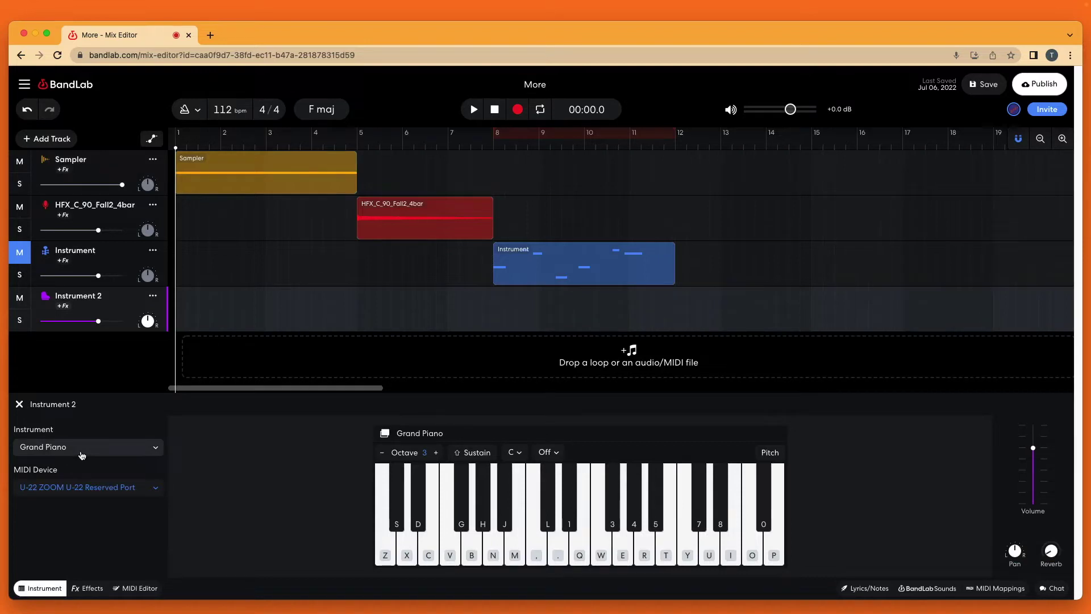
{"action": "left_click", "coordinate": [82, 447]}
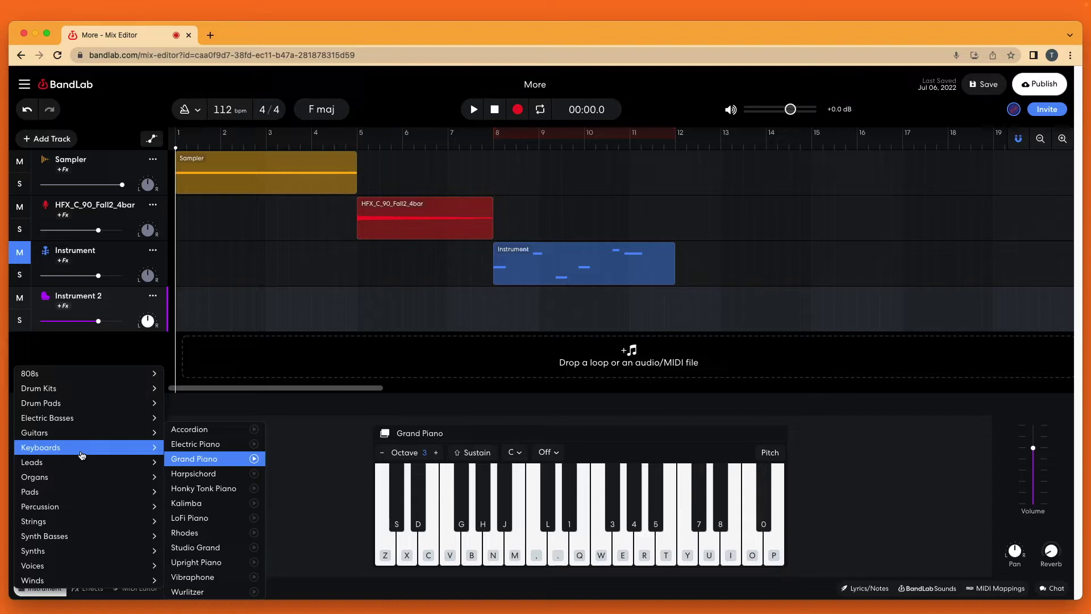
{"action": "mouse_move", "coordinate": [76, 392]}
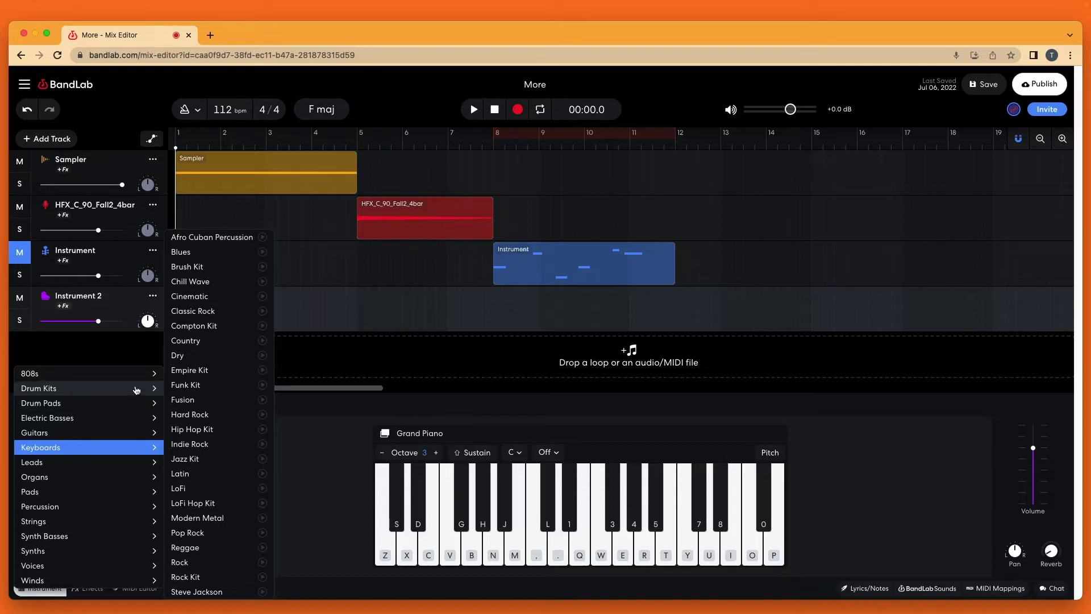
{"action": "left_click", "coordinate": [189, 361]}
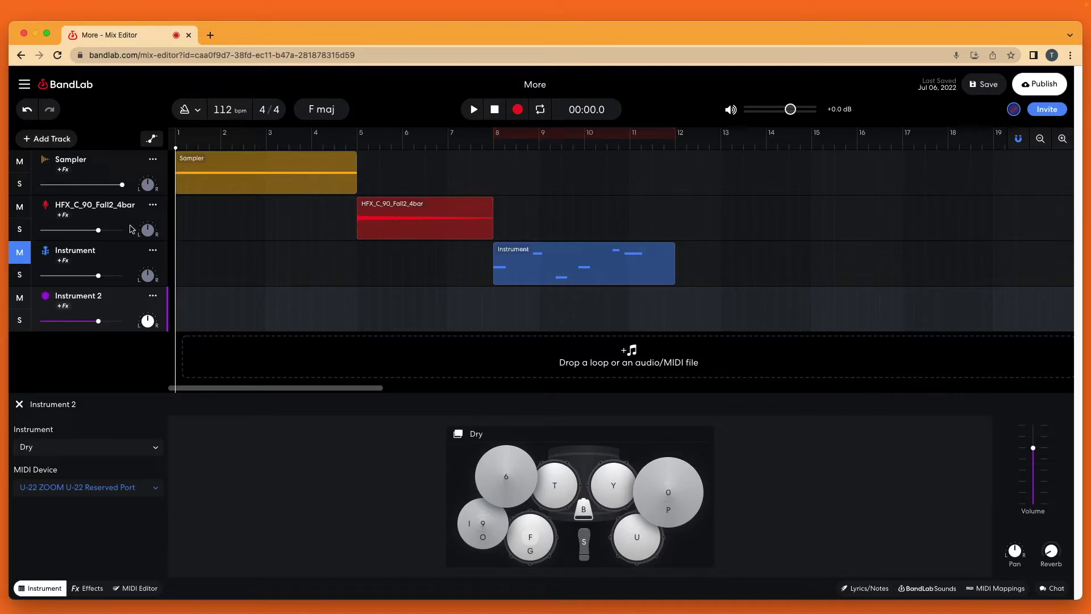
Turn on the metronome and mute the Sampler and HFX_C_90_Fall2_4bar tracks.
{"action": "left_click", "coordinate": [184, 114]}
{"action": "left_click", "coordinate": [20, 162]}
{"action": "left_click", "coordinate": [20, 207]}
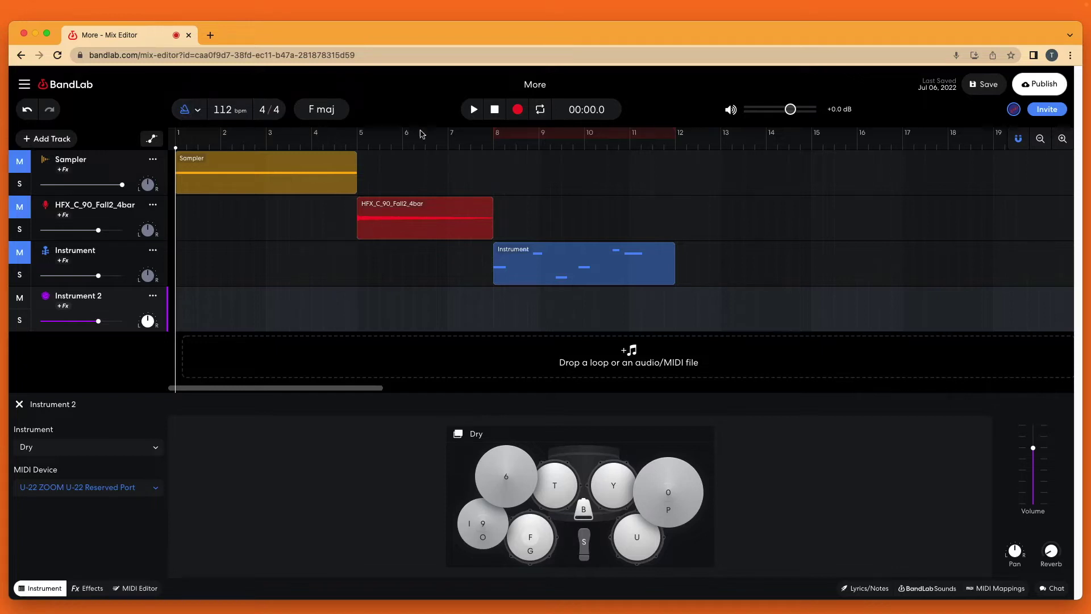
Record a kick and snare pattern of about three bars on the Instrument 2 track, starting at bar 1.
{"action": "left_click", "coordinate": [518, 109]}
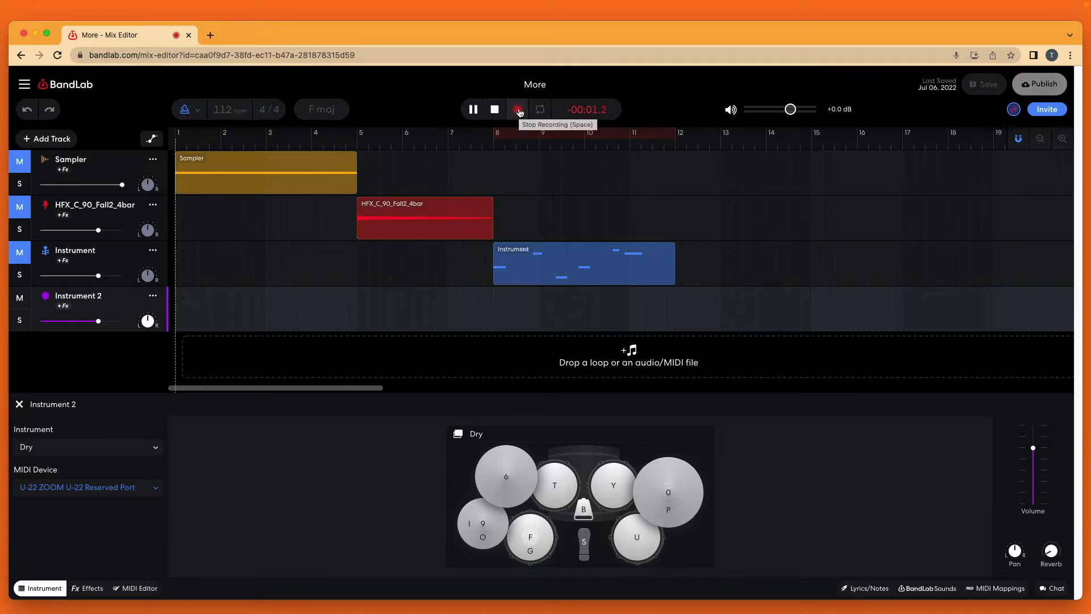
{"action": "key", "text": "s"}
{"action": "key", "text": "f"}
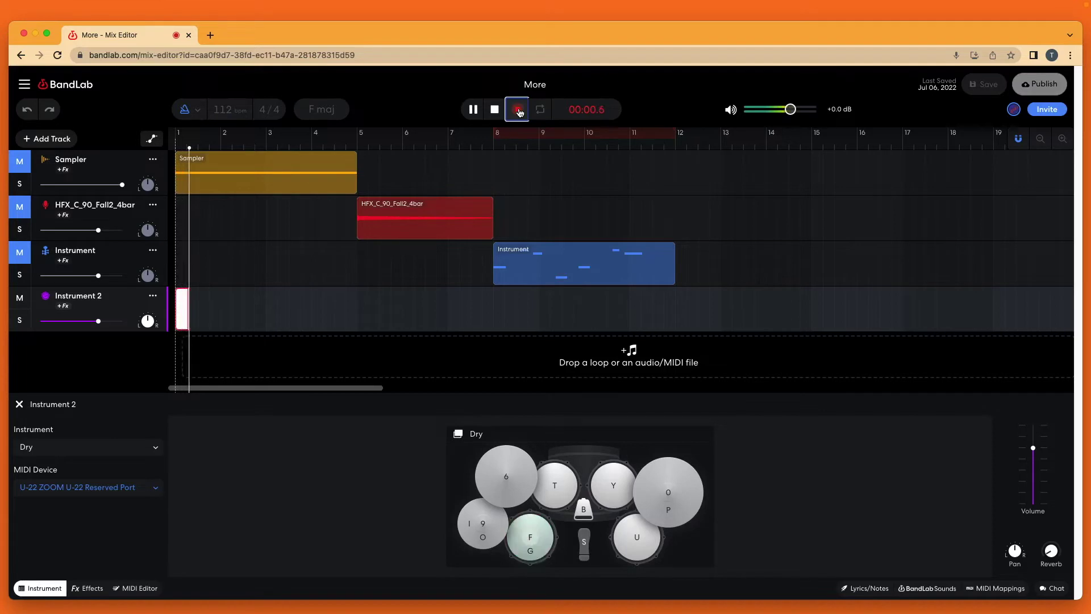
{"action": "key", "text": "f"}
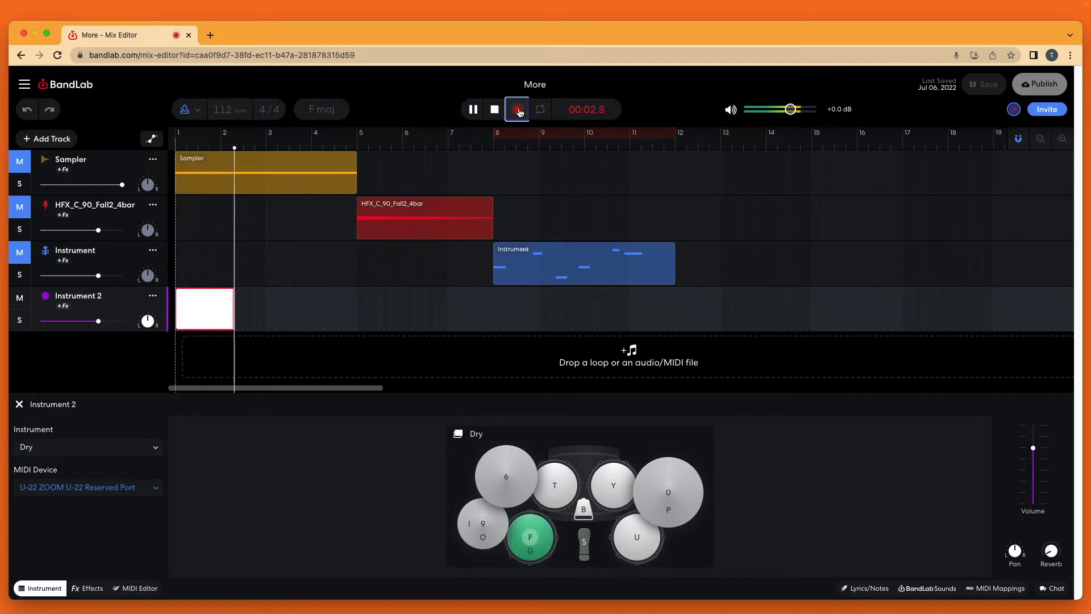
{"action": "key", "text": "f"}
{"action": "key", "text": "s"}
{"action": "key", "text": "f"}
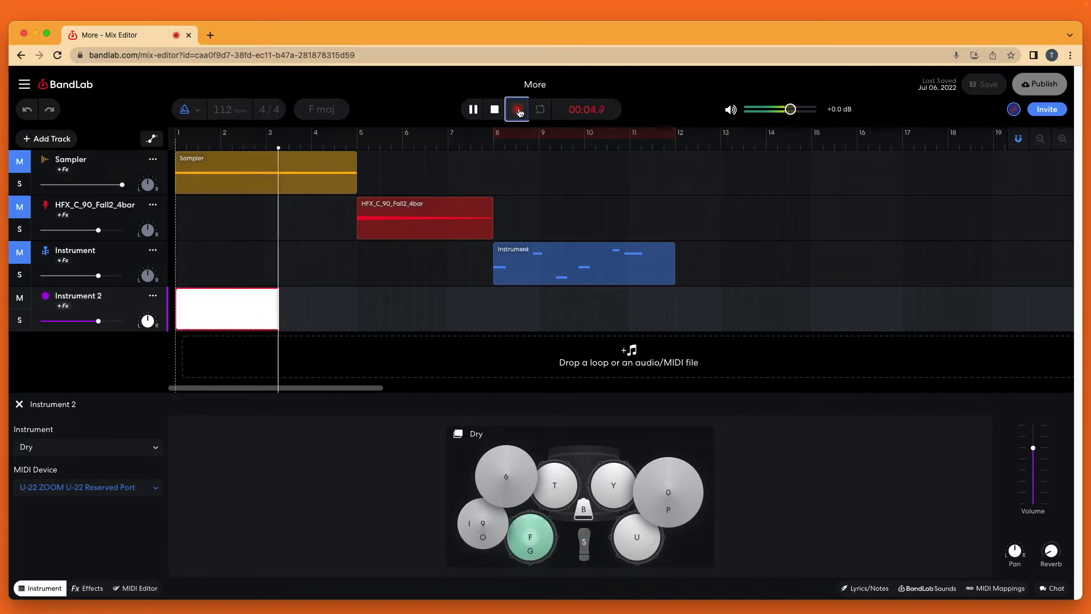
{"action": "key", "text": "f"}
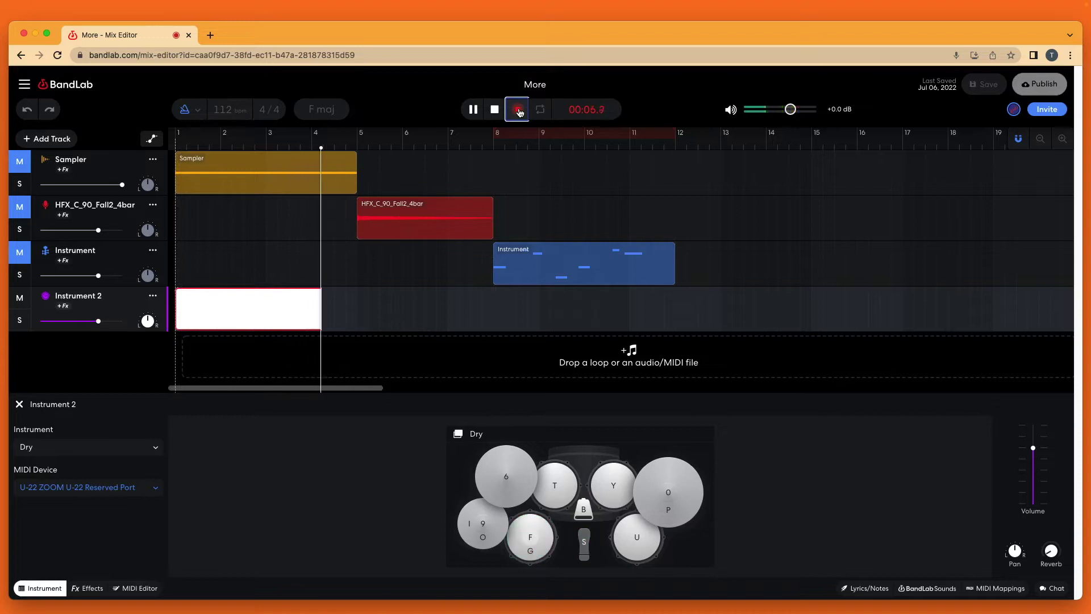
{"action": "left_click", "coordinate": [494, 111]}
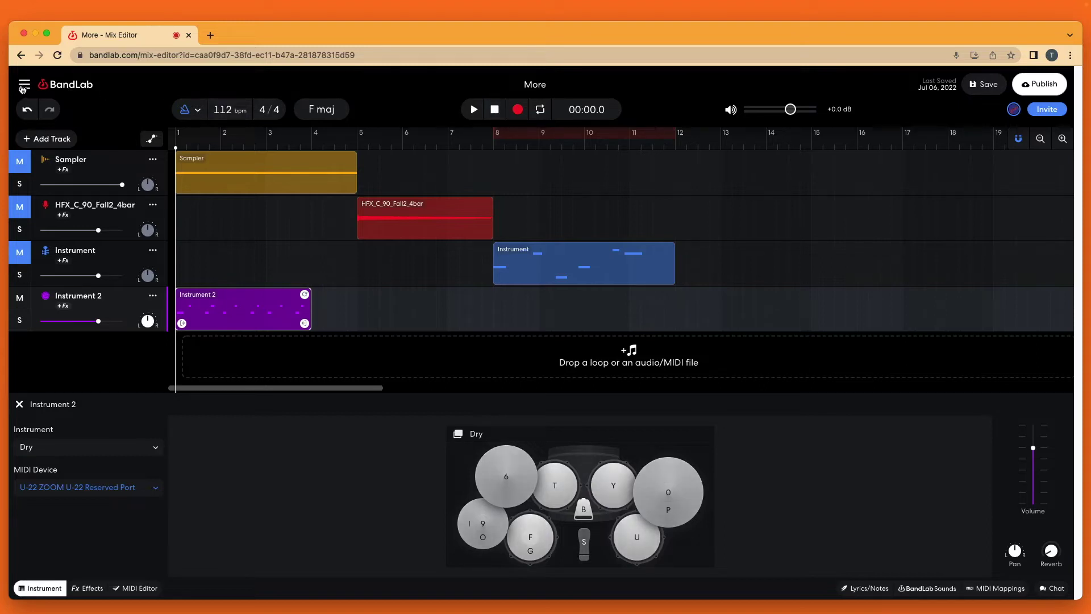
Switch on automatic quantizing of MIDI recordings in the settings.
{"action": "left_click", "coordinate": [23, 87]}
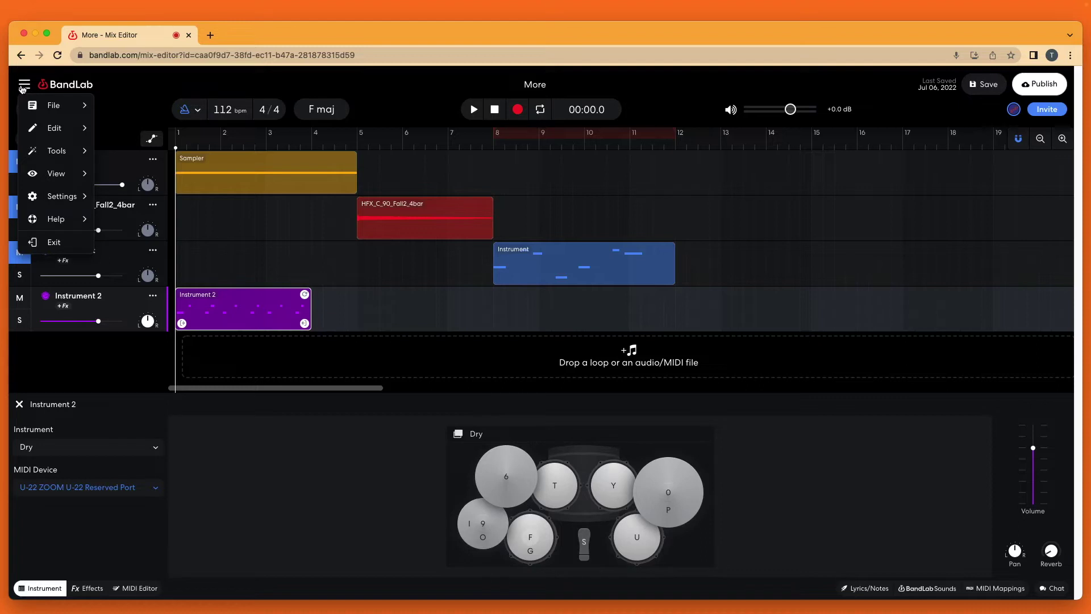
{"action": "mouse_move", "coordinate": [53, 196]}
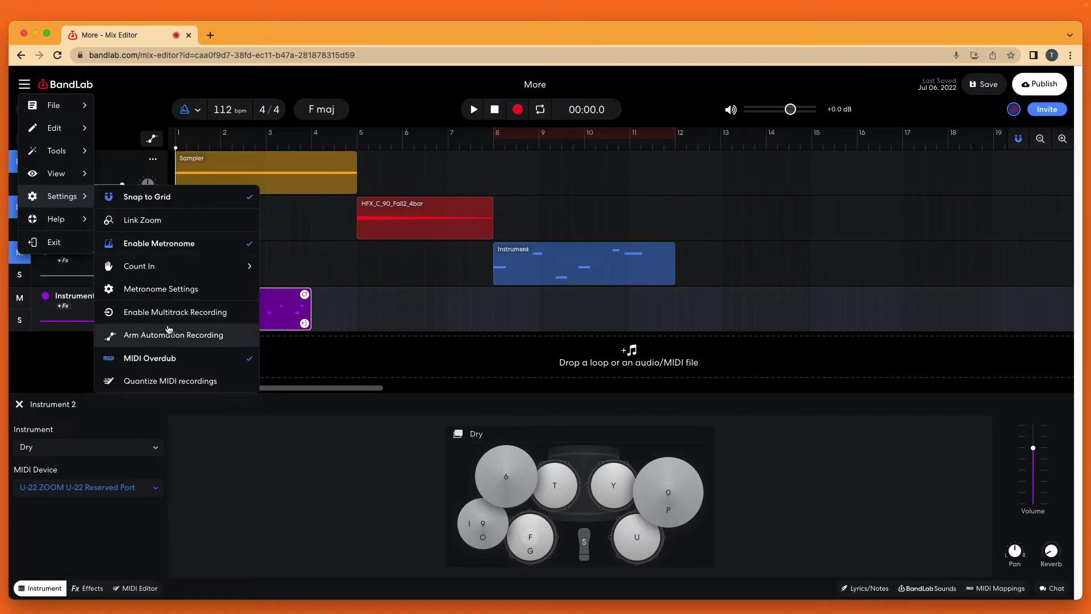
{"action": "left_click", "coordinate": [173, 379]}
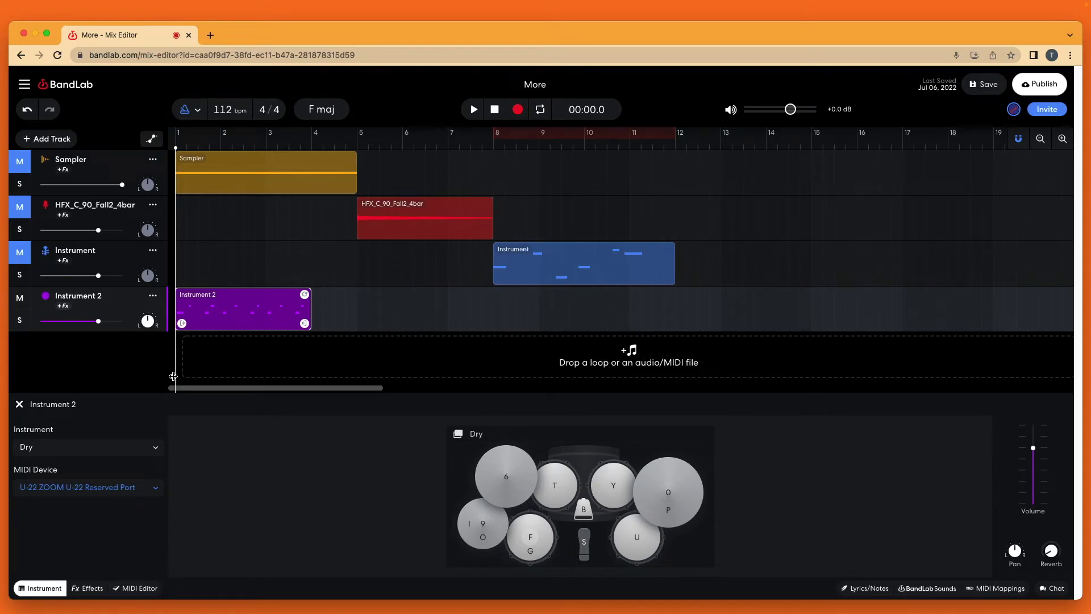
Overdub cymbal hits onto the existing drum recording on the Instrument 2 track, starting at bar 1.
{"action": "left_click", "coordinate": [518, 110]}
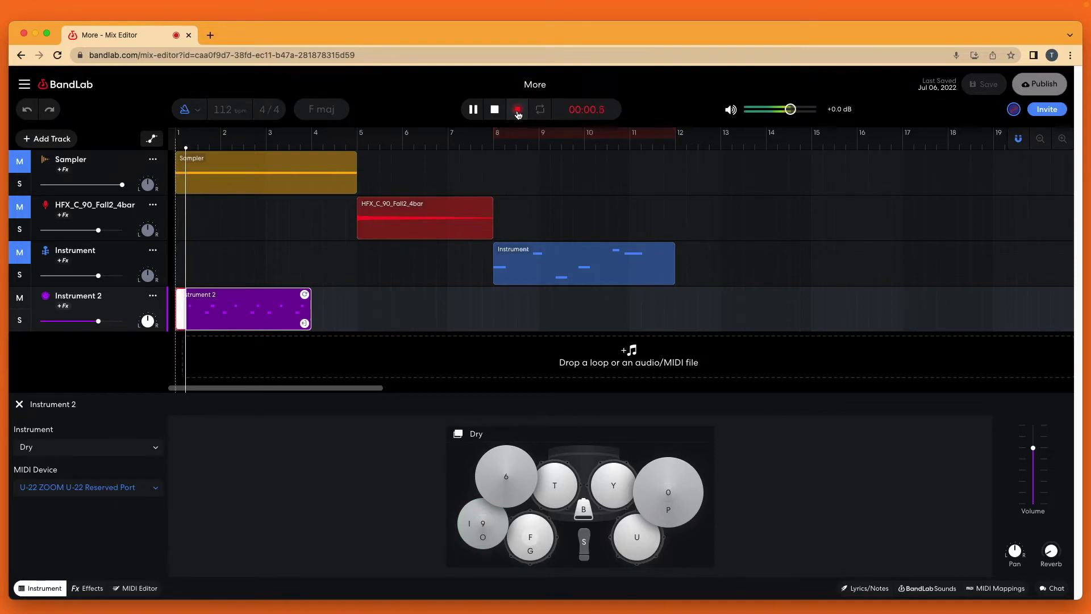
{"action": "key", "text": "i"}
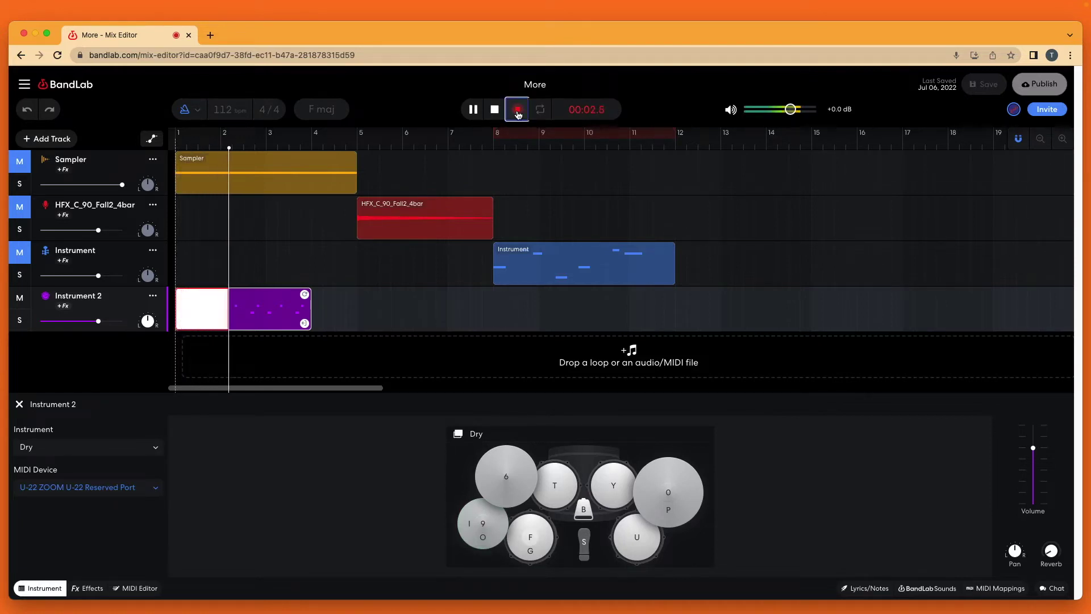
{"action": "key", "text": "i"}
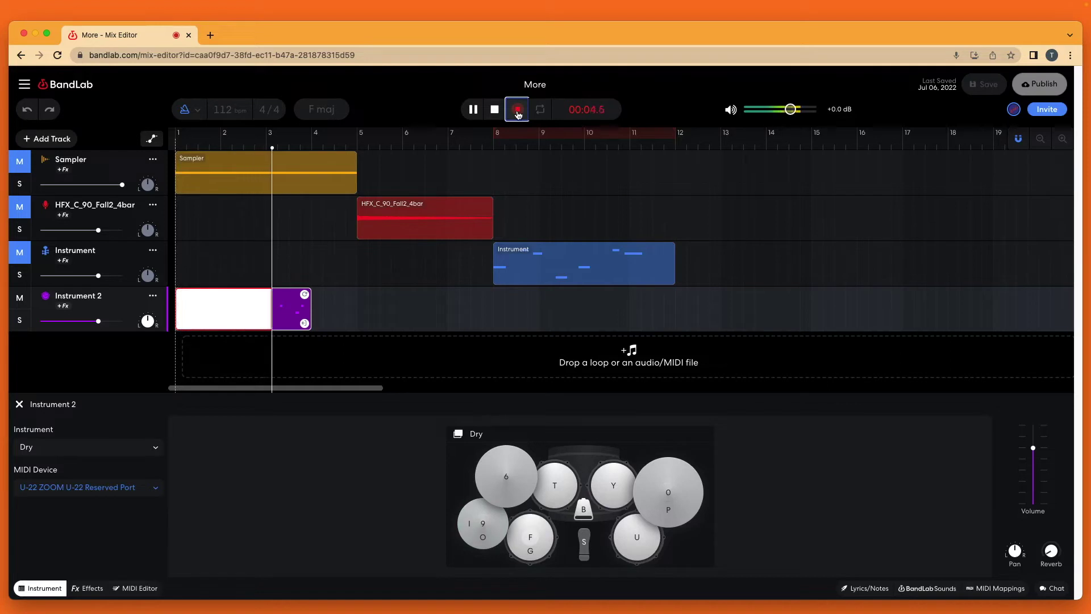
{"action": "key", "text": "i"}
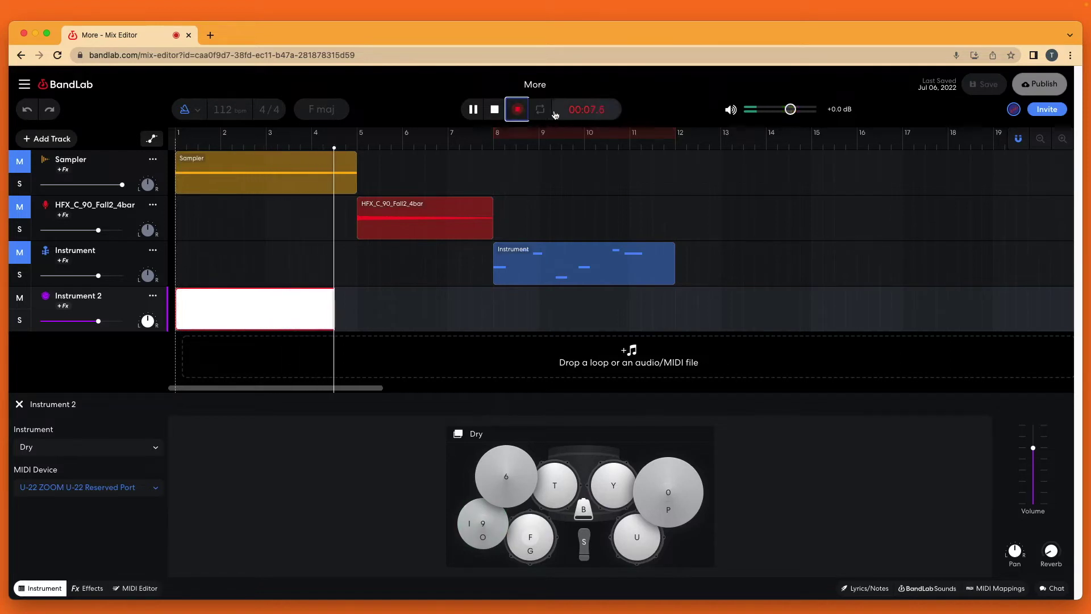
{"action": "left_click", "coordinate": [494, 109]}
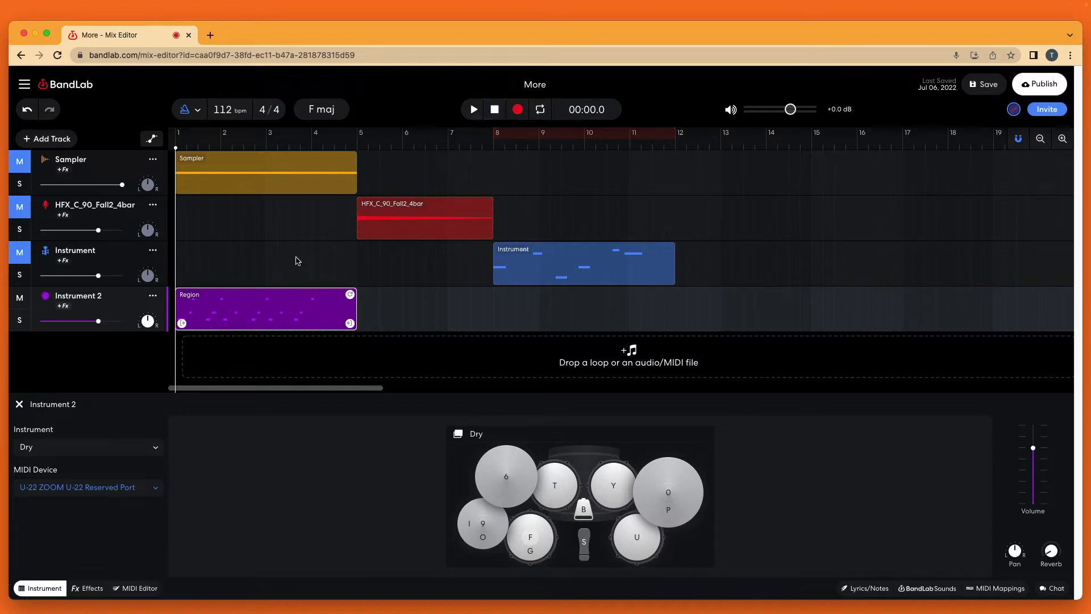
Open the recorded drum region in the MIDI Editor and show the kick and snare rows.
{"action": "left_click", "coordinate": [141, 589]}
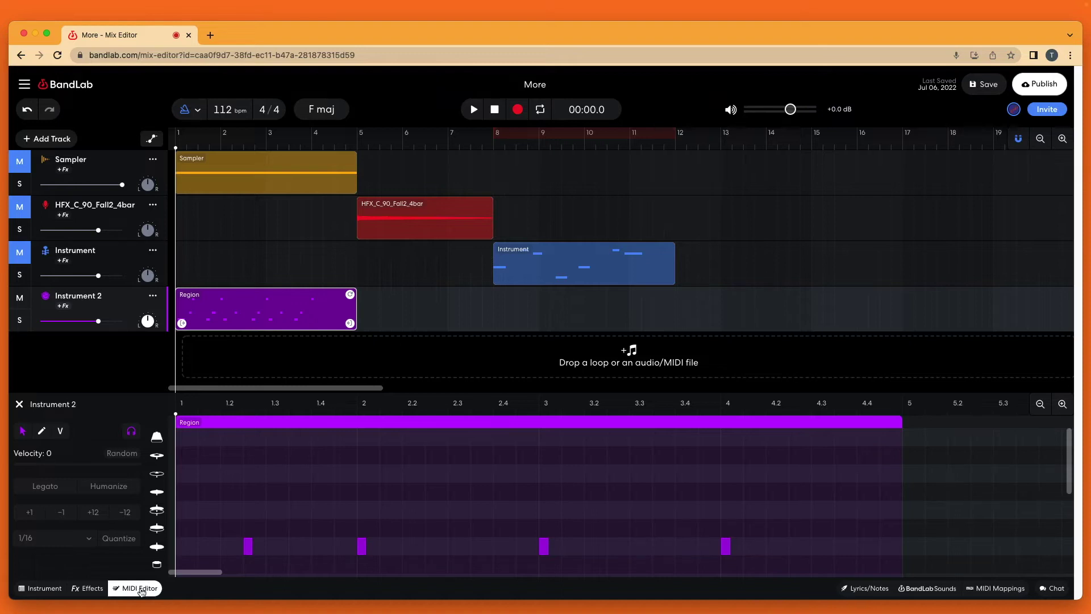
{"action": "mouse_move", "coordinate": [191, 572]}
{"action": "left_mouse_down"}
{"action": "mouse_move", "coordinate": [268, 580]}
{"action": "mouse_move", "coordinate": [190, 590]}
{"action": "left_mouse_up"}
{"action": "left_click_drag", "start_coordinate": [1068, 465], "coordinate": [1067, 528]}
{"action": "left_click_drag", "start_coordinate": [1065, 550], "coordinate": [1066, 555]}
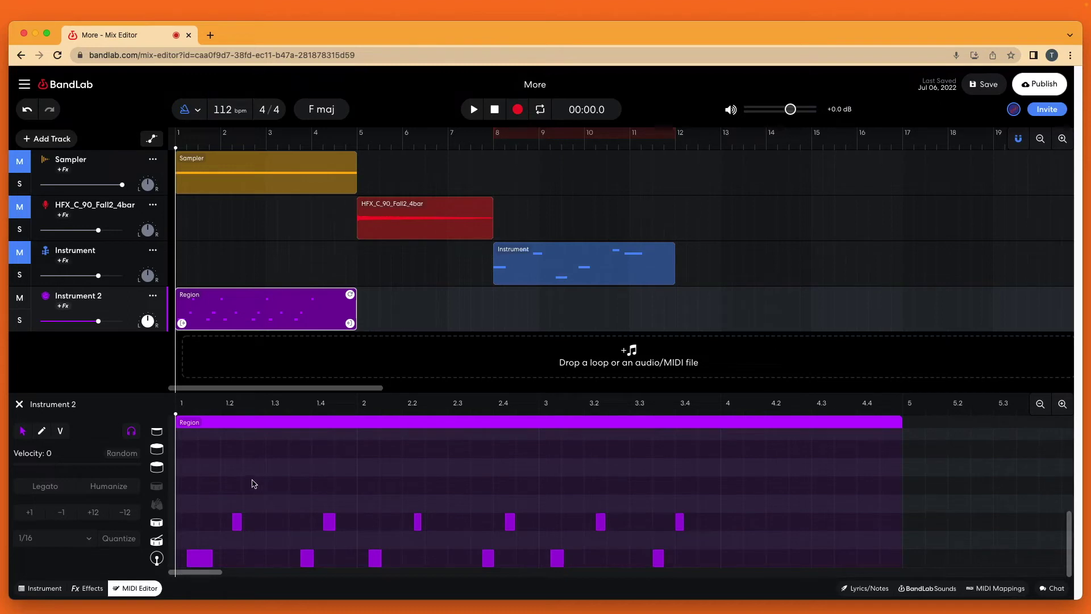
Insert a trial note at beat 1.2 in an empty drum row and delete it again.
{"action": "double_click", "coordinate": [224, 468]}
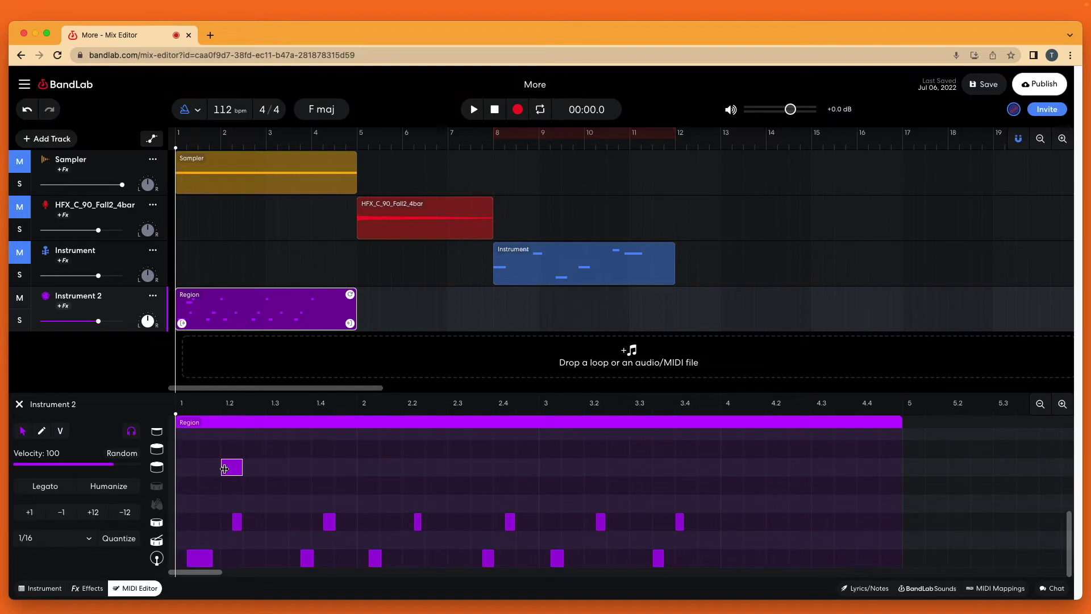
{"action": "double_click", "coordinate": [224, 468]}
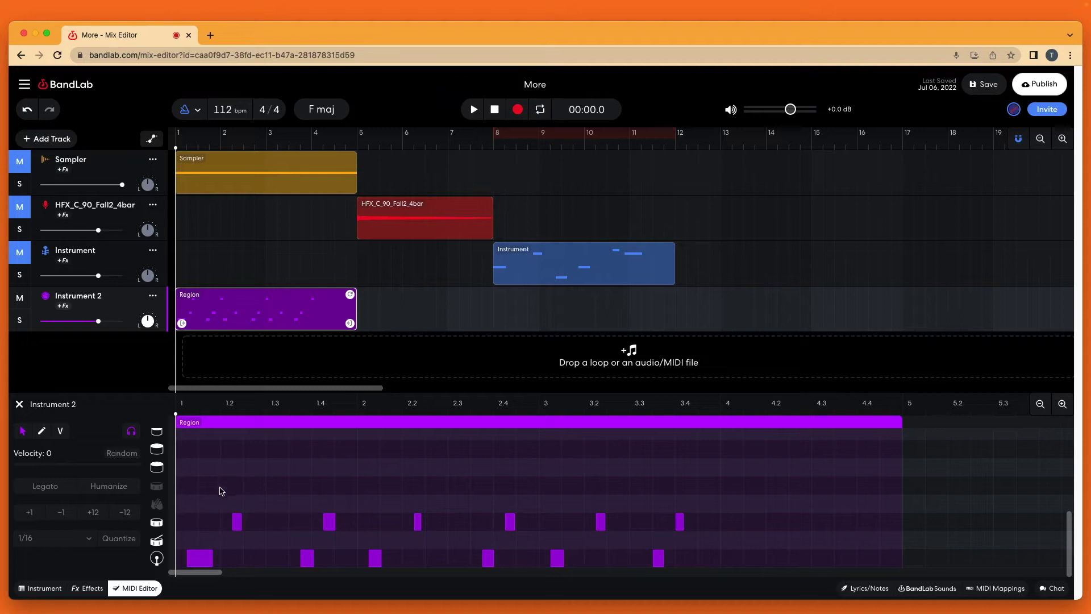
With snap to grid off, move the first snare note close to beat 1.2 and shift all following kick and snare notes slightly earlier.
{"action": "left_click", "coordinate": [237, 525]}
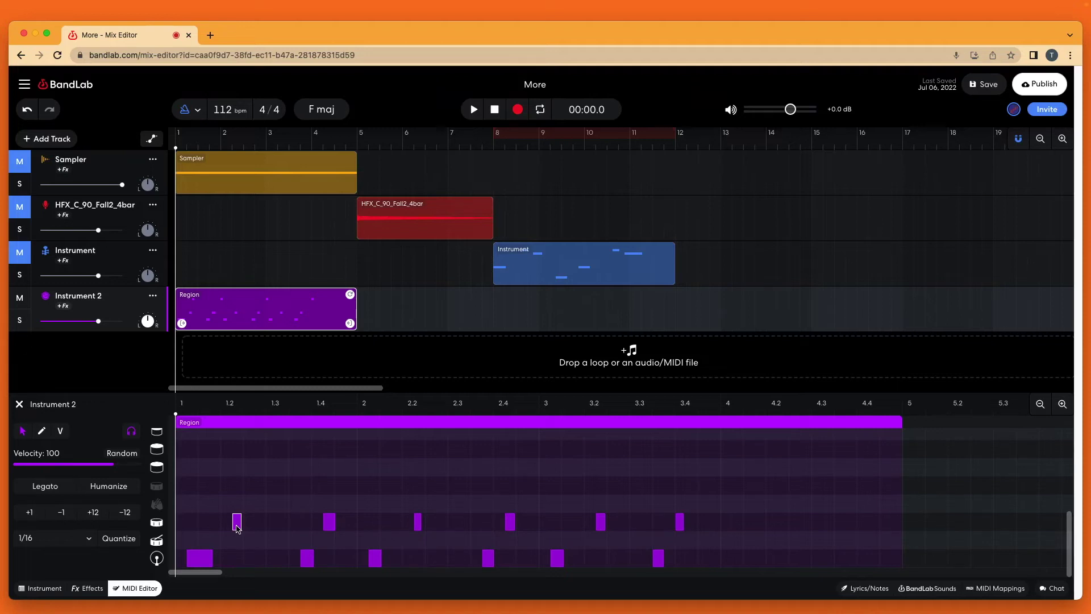
{"action": "left_click_drag", "start_coordinate": [238, 528], "coordinate": [238, 528]}
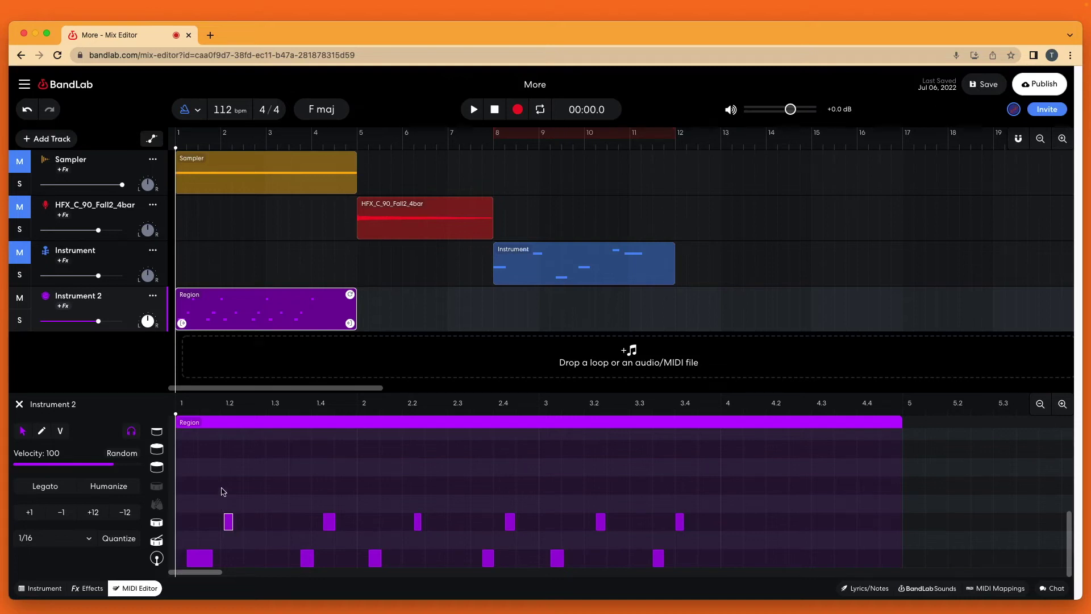
{"action": "left_click_drag", "start_coordinate": [264, 482], "coordinate": [693, 565]}
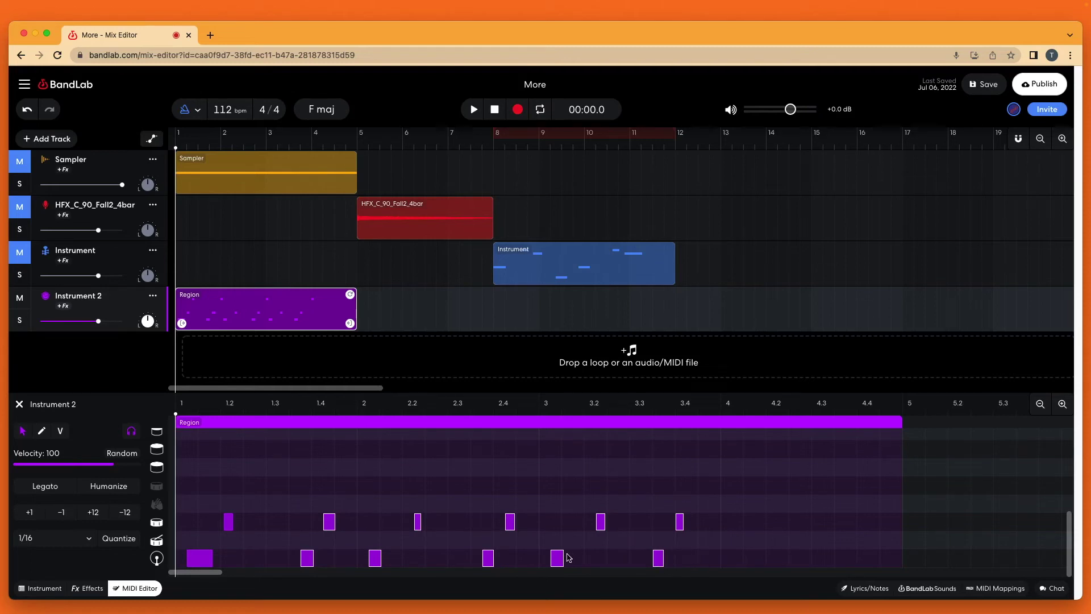
{"action": "left_click_drag", "start_coordinate": [559, 558], "coordinate": [548, 558]}
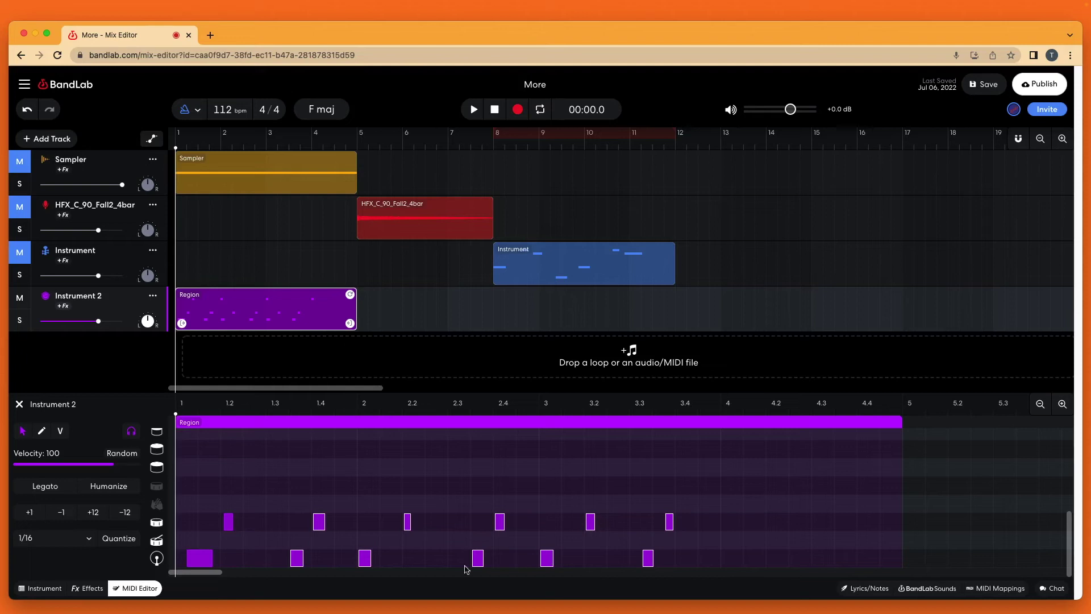
Quantize the selected kick and snare notes to a 1/8 grid.
{"action": "left_click", "coordinate": [47, 539]}
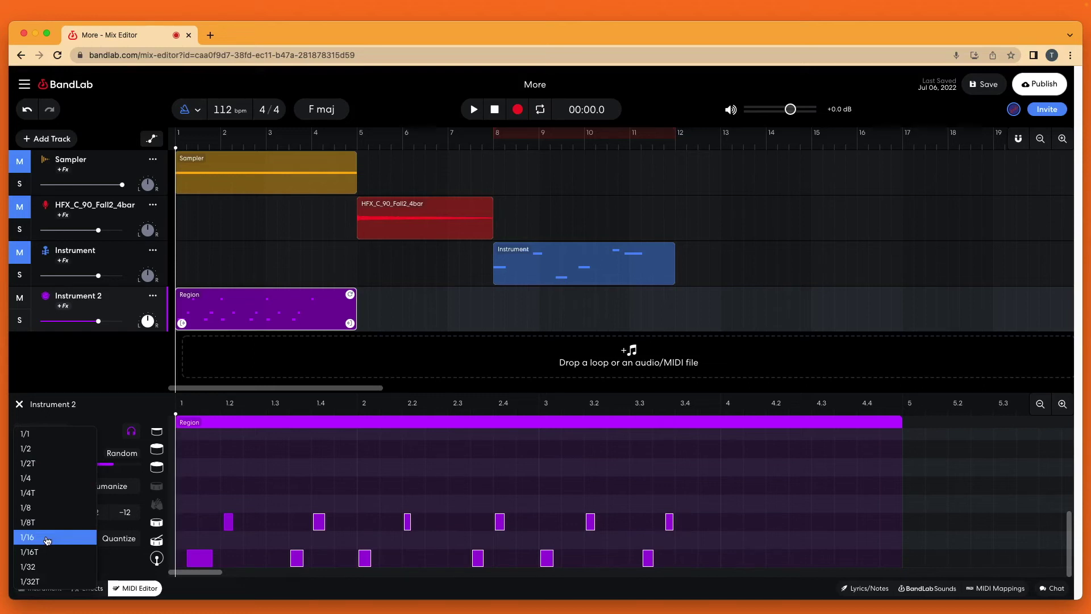
{"action": "left_click", "coordinate": [42, 509]}
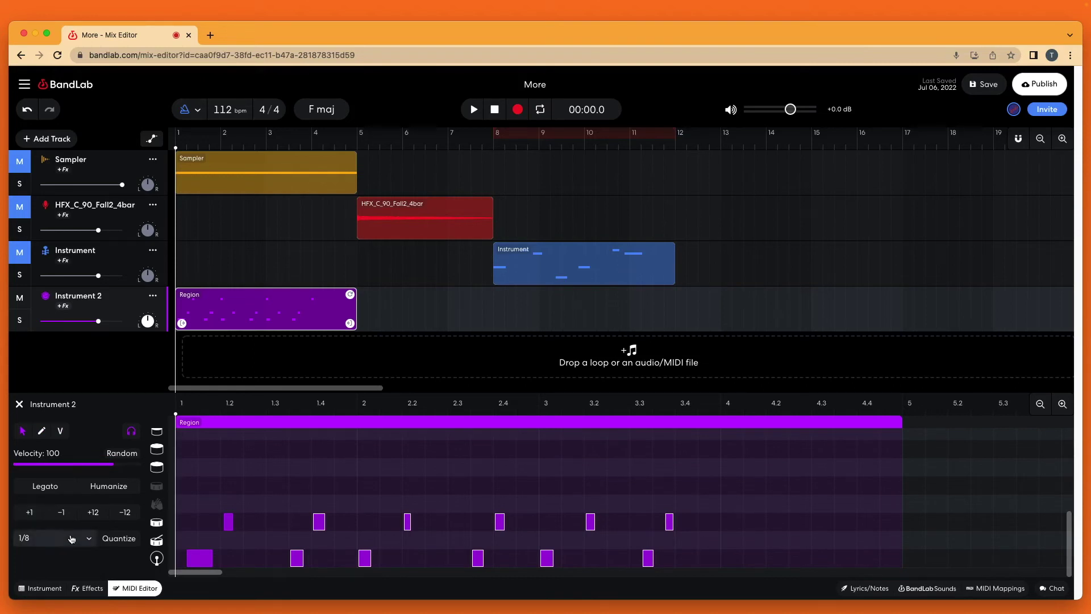
{"action": "left_click", "coordinate": [129, 538]}
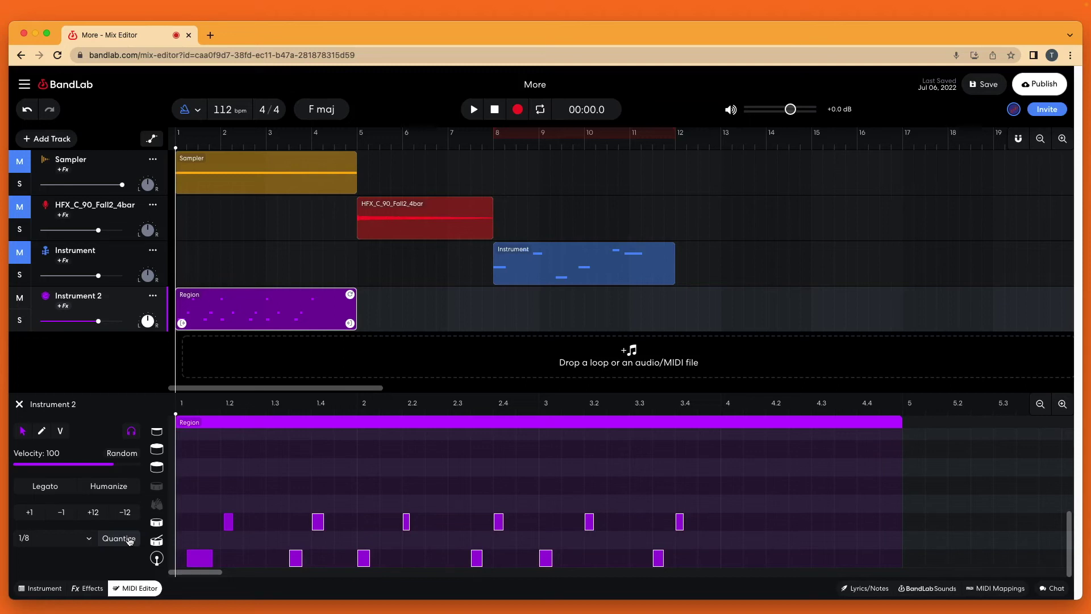
Set the first snare note's velocity to 90 and humanize all the kick and snare notes.
{"action": "left_click", "coordinate": [227, 523]}
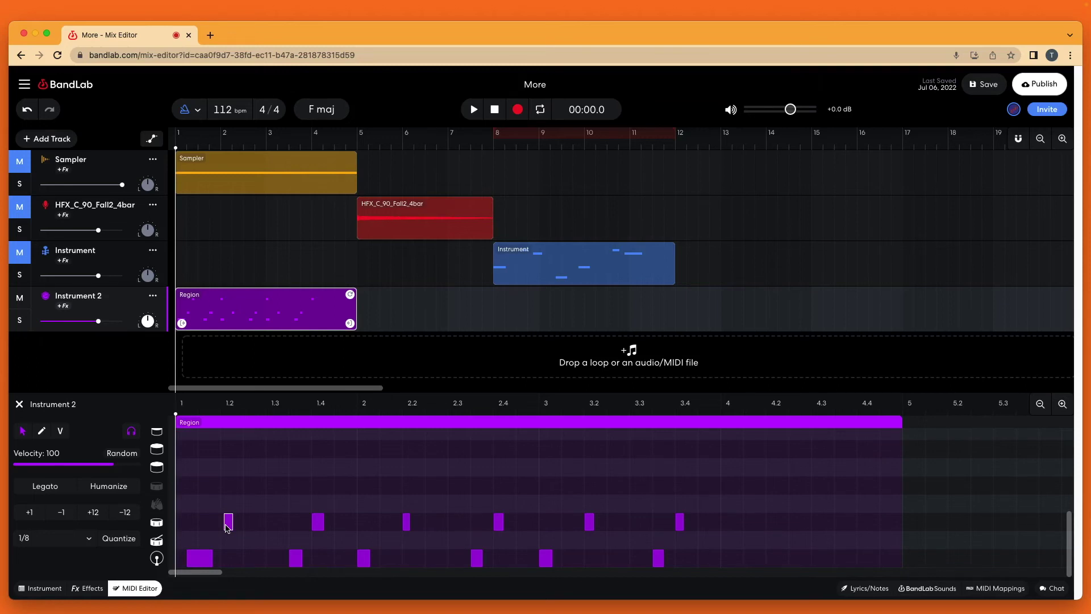
{"action": "left_click", "coordinate": [83, 465]}
{"action": "left_click_drag", "start_coordinate": [83, 468], "coordinate": [105, 467]}
{"action": "left_click_drag", "start_coordinate": [192, 478], "coordinate": [682, 569]}
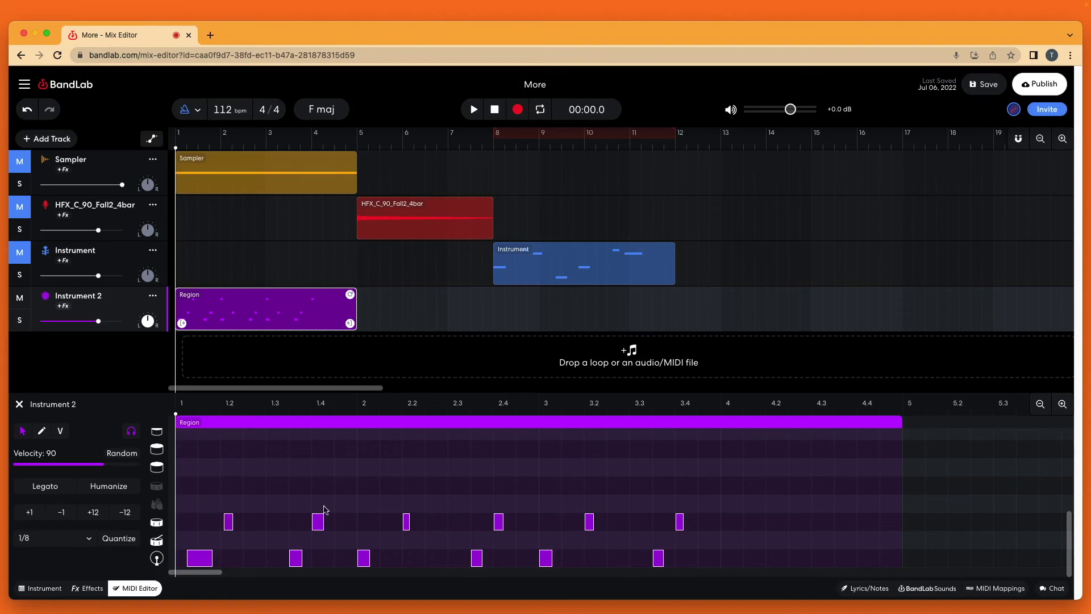
{"action": "left_click", "coordinate": [126, 491]}
Trim the start of the drum region on the Instrument 2 track to bar 2.
{"action": "left_click_drag", "start_coordinate": [183, 323], "coordinate": [229, 323]}
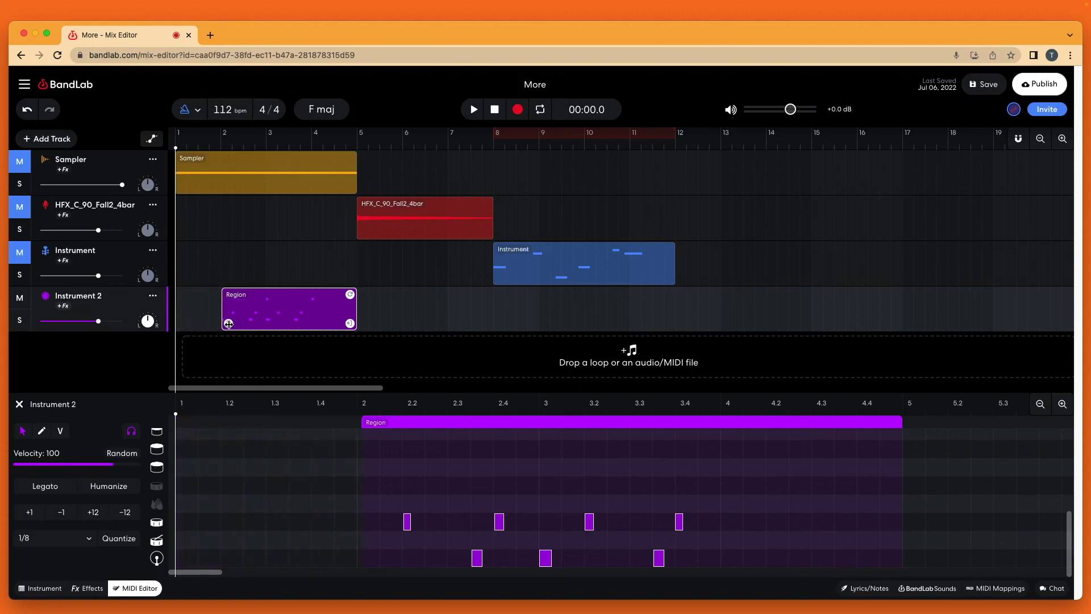
With snap to grid on, trim the Instrument 2 drum region so it starts exactly at bar 2 and ends at bar 3.
{"action": "left_click", "coordinate": [1018, 138]}
{"action": "left_click_drag", "start_coordinate": [228, 322], "coordinate": [227, 322]}
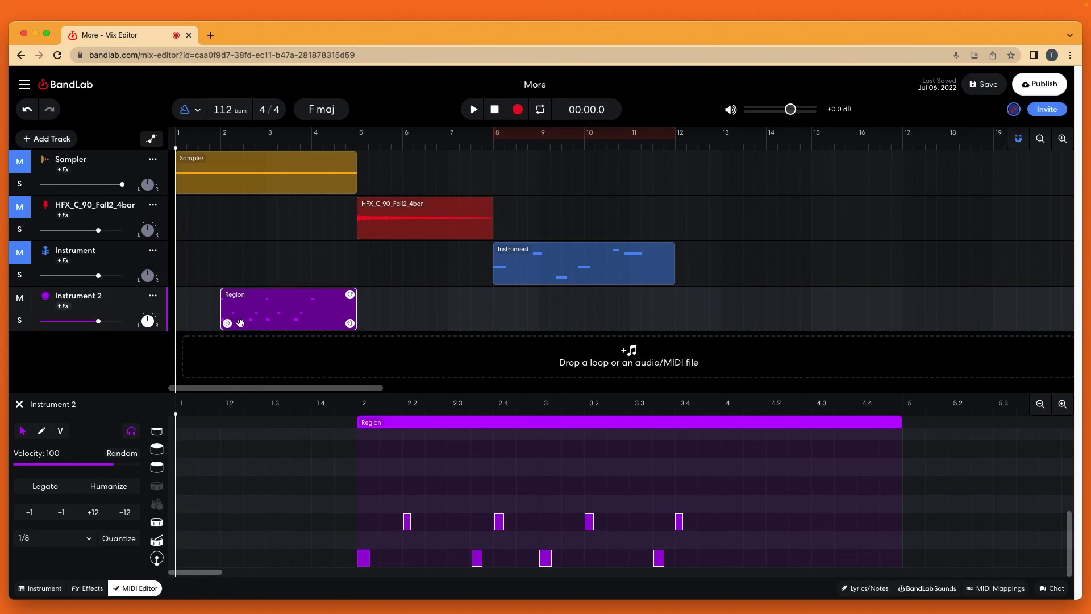
{"action": "left_click_drag", "start_coordinate": [352, 323], "coordinate": [265, 324]}
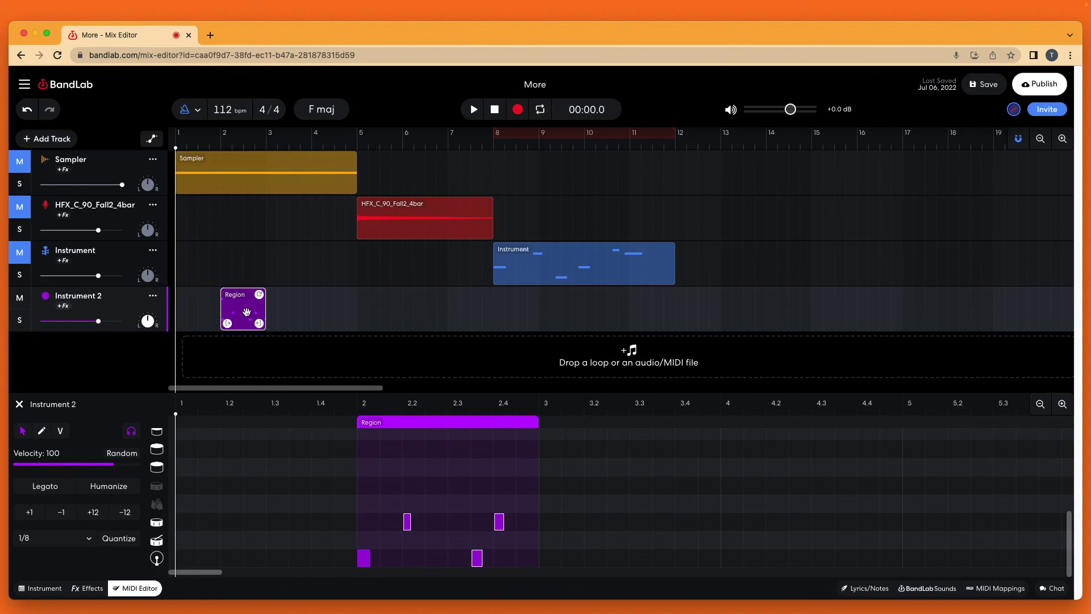
Copy the one-bar drum region and paste it at bar 4 on the Instrument 2 track.
{"action": "right_click", "coordinate": [248, 314]}
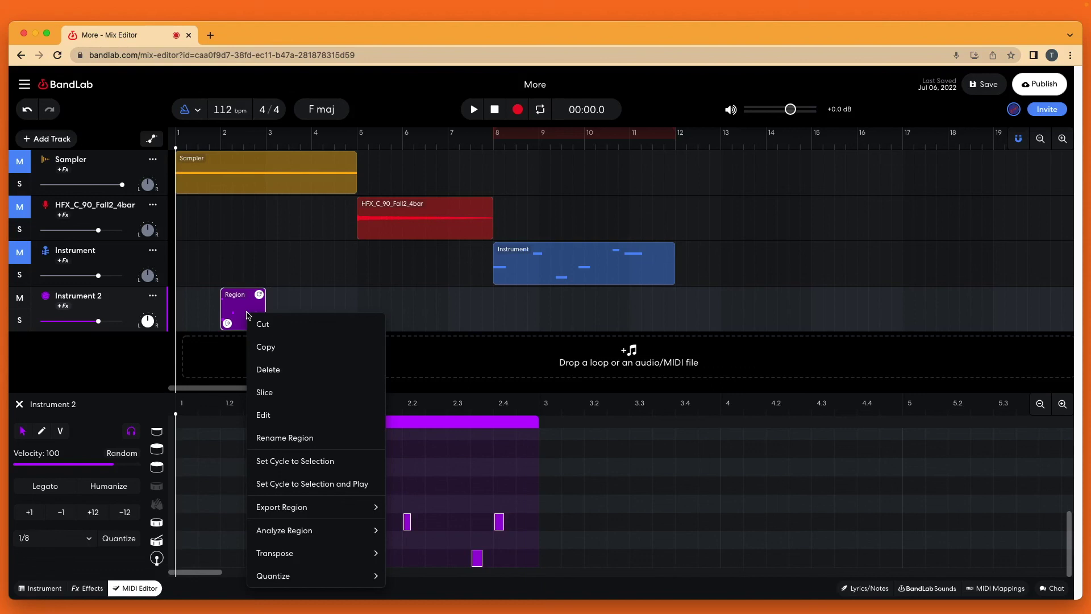
{"action": "left_click", "coordinate": [270, 349]}
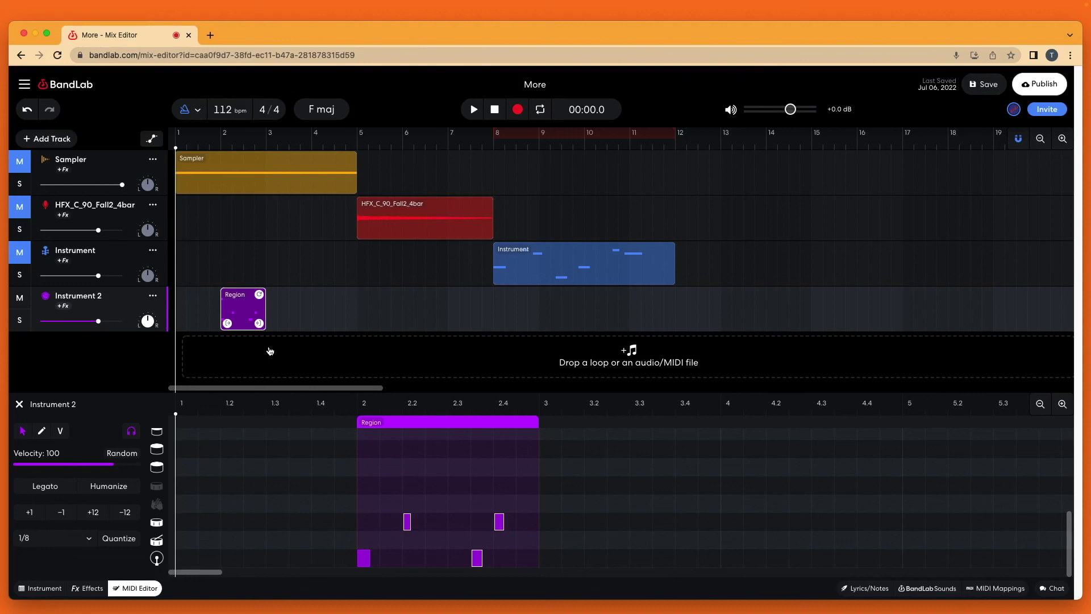
{"action": "left_click", "coordinate": [312, 146]}
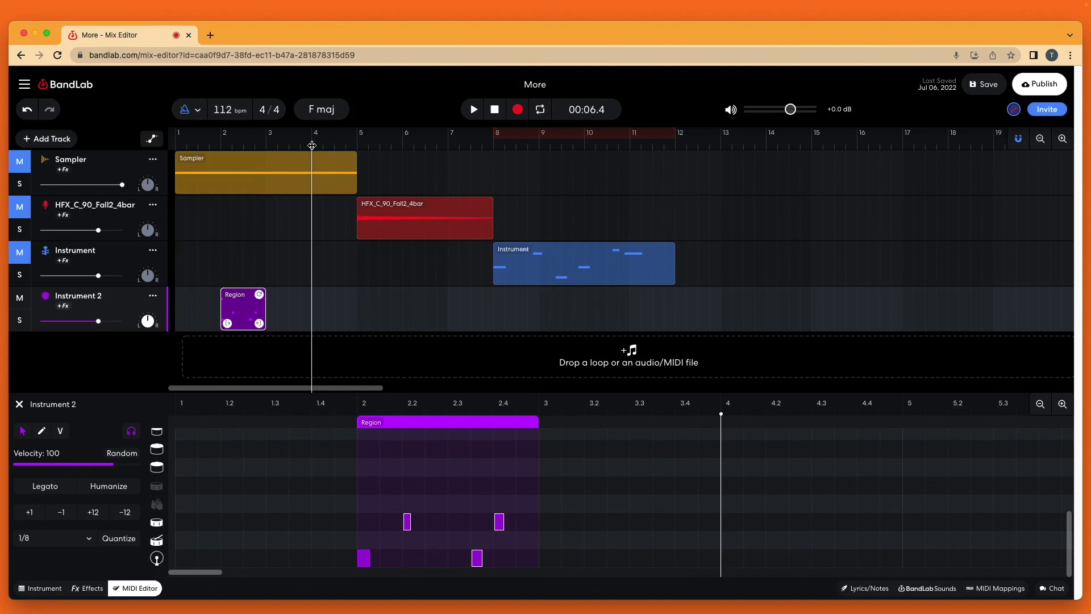
{"action": "left_click", "coordinate": [312, 143]}
{"action": "right_click", "coordinate": [327, 304]}
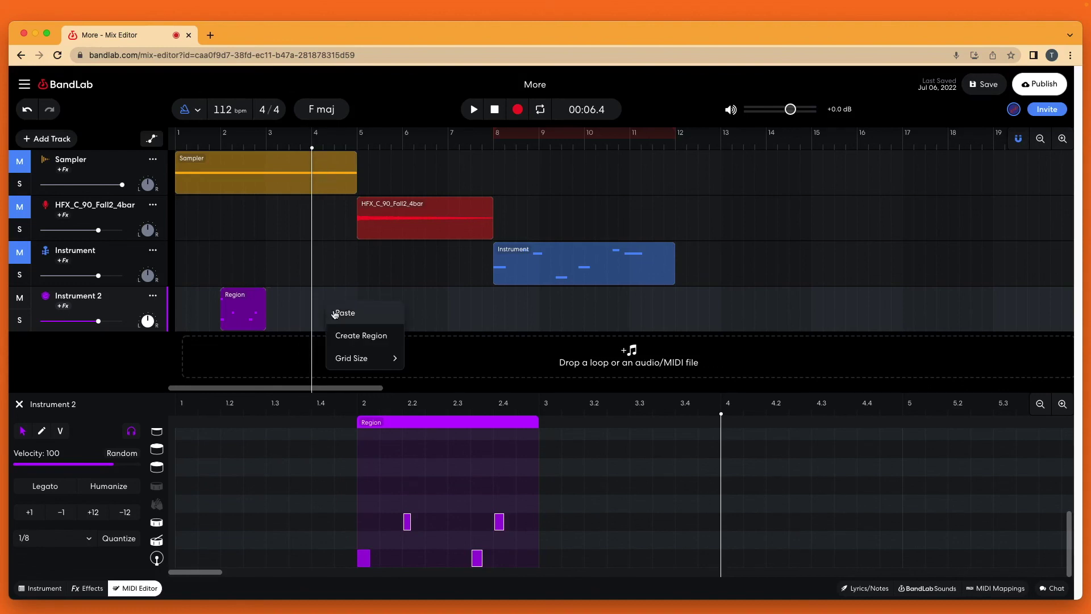
{"action": "left_click", "coordinate": [334, 310]}
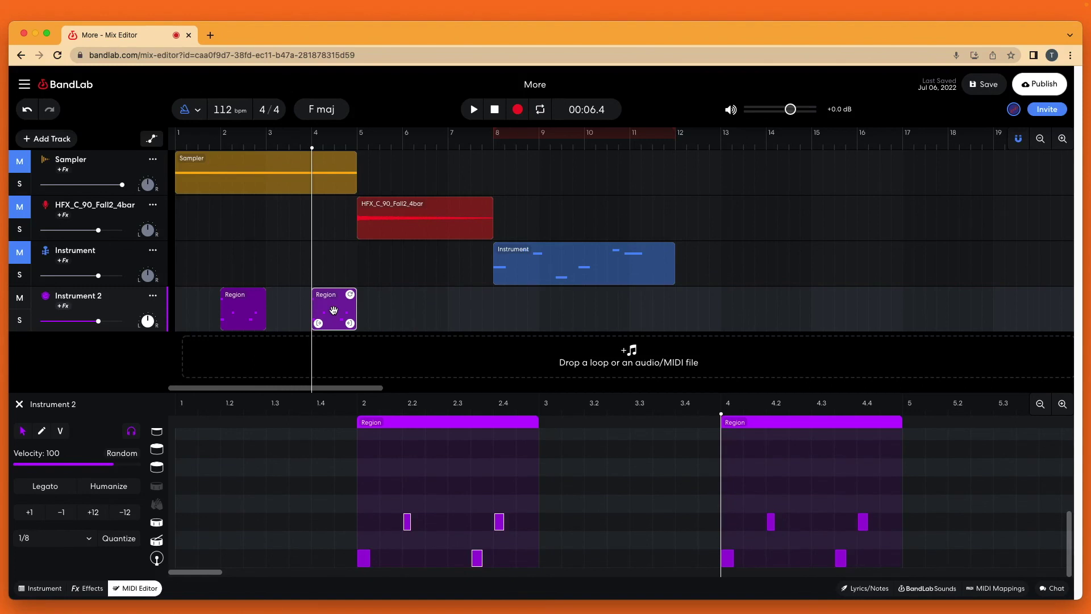